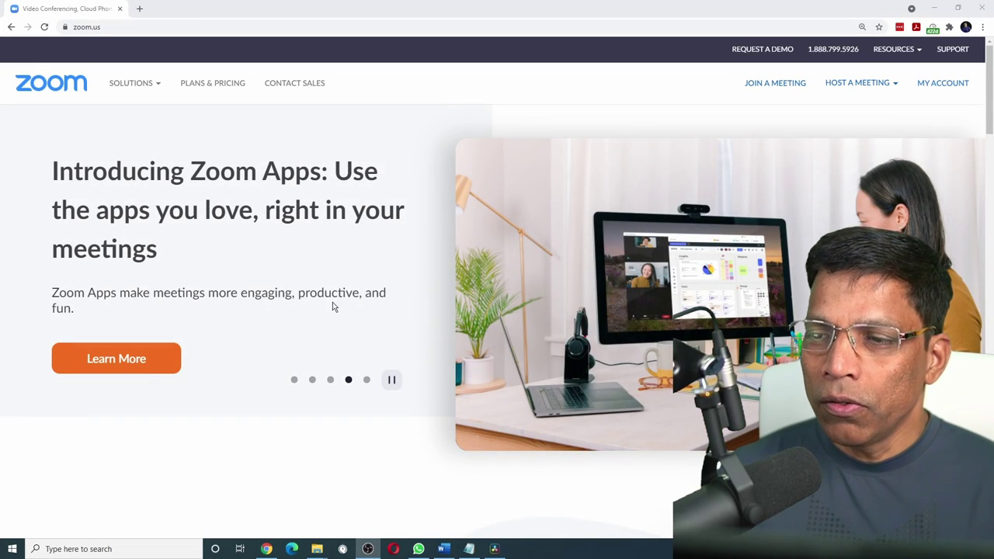
From the Zoom profile page, open account Settings and bring up the Recording settings
click(942, 82)
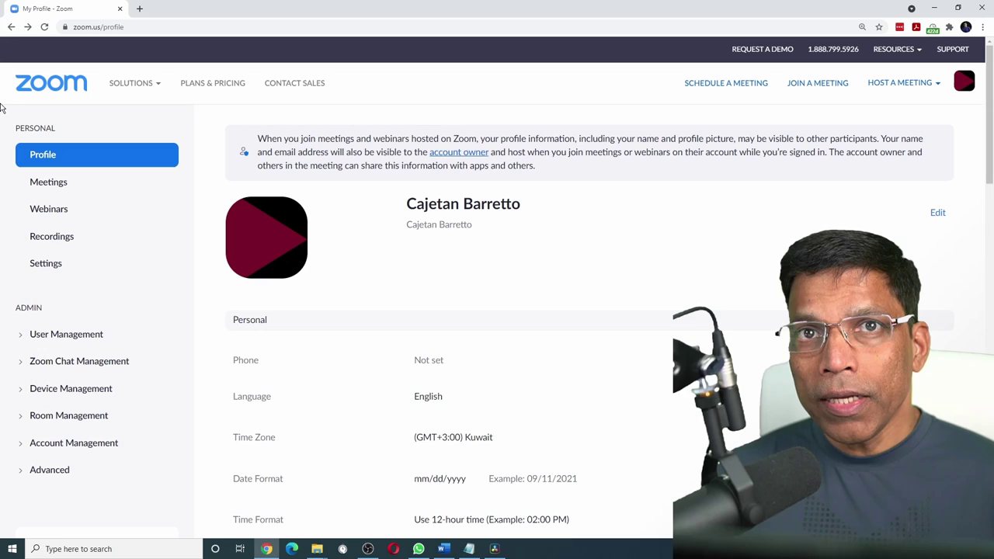
click(35, 265)
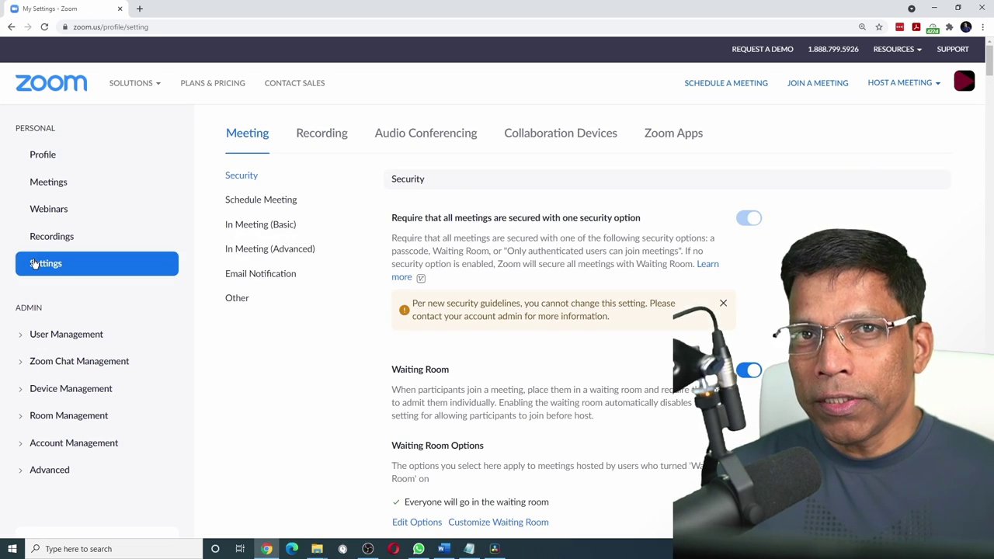
click(312, 134)
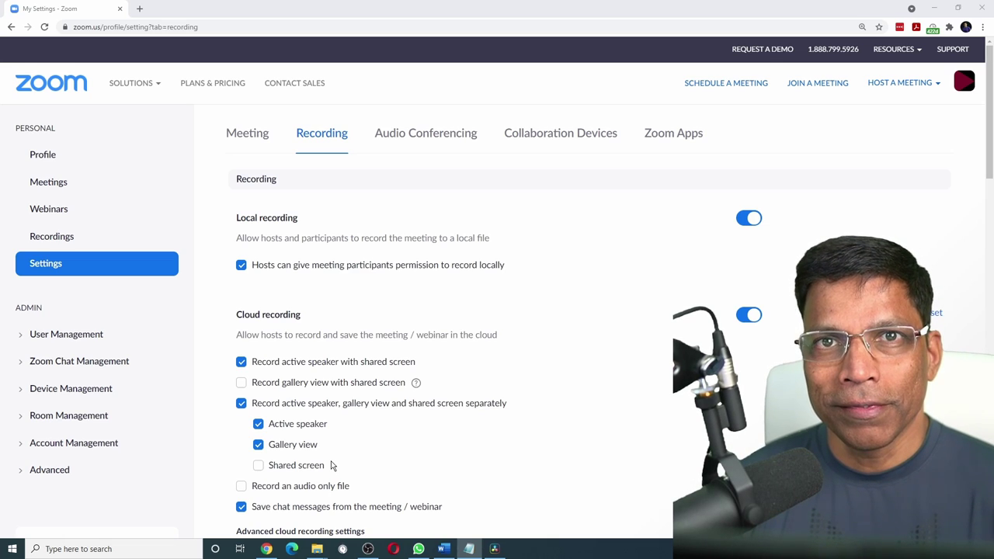
click(332, 464)
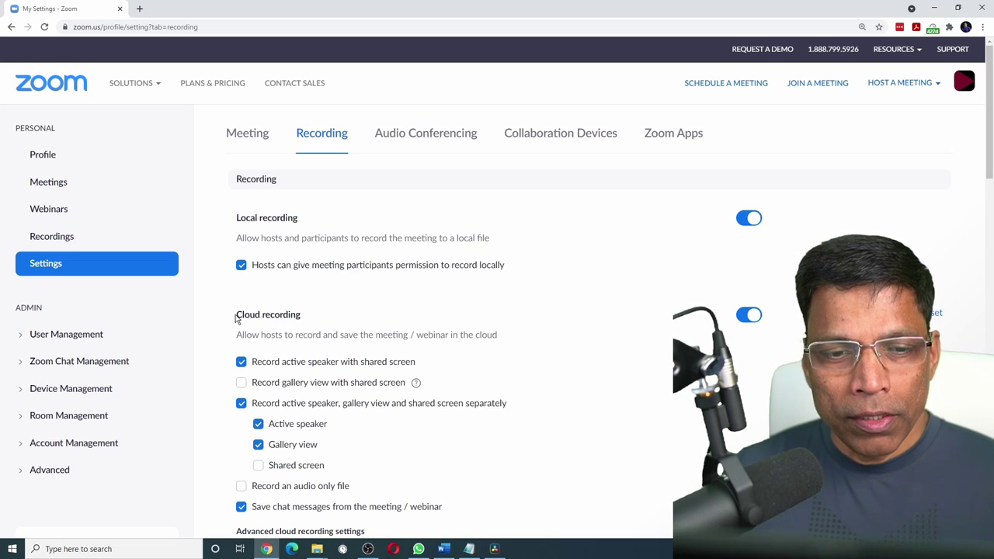
drag(236, 317, 301, 313)
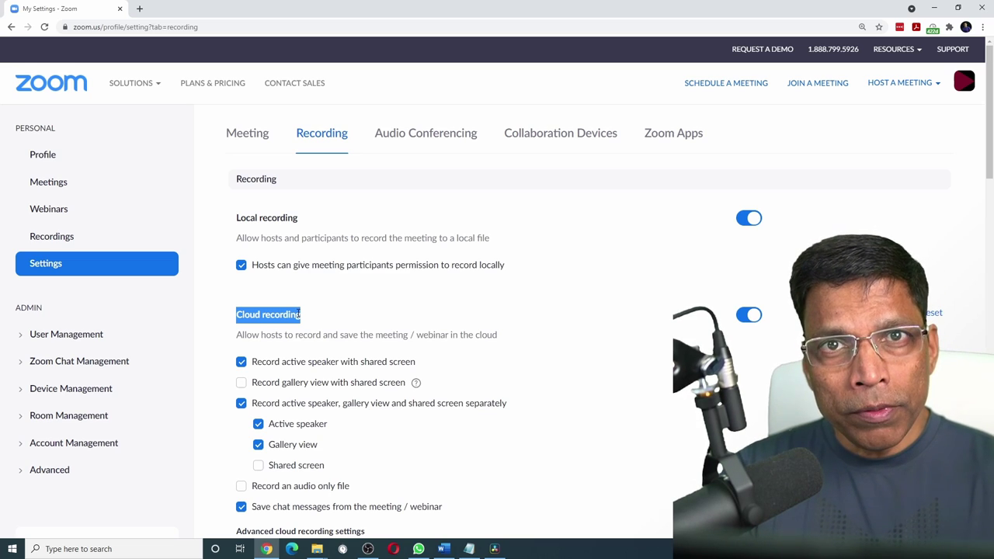
click(203, 363)
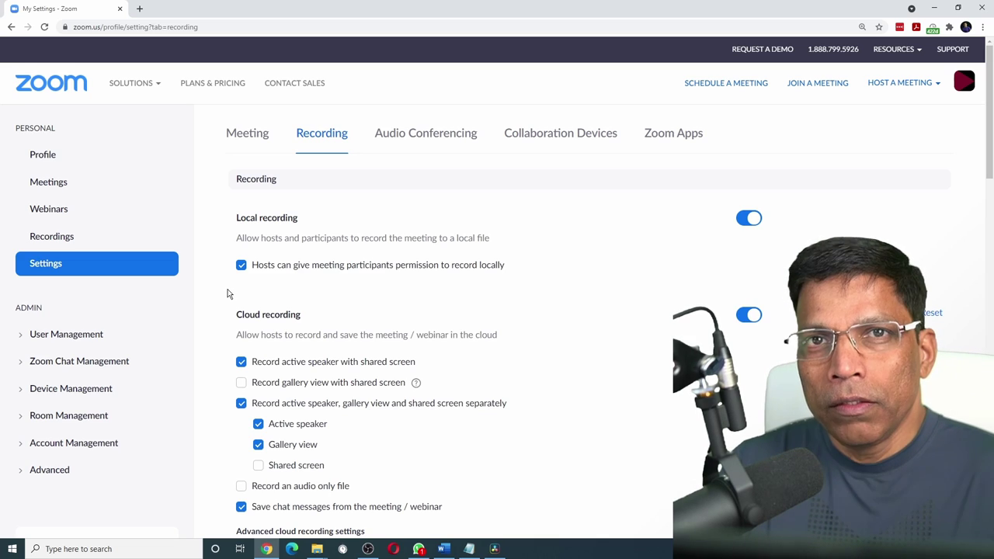
Save the advanced cloud recording settings, including optimization for third-party video editors
scroll(226, 291, down, 4)
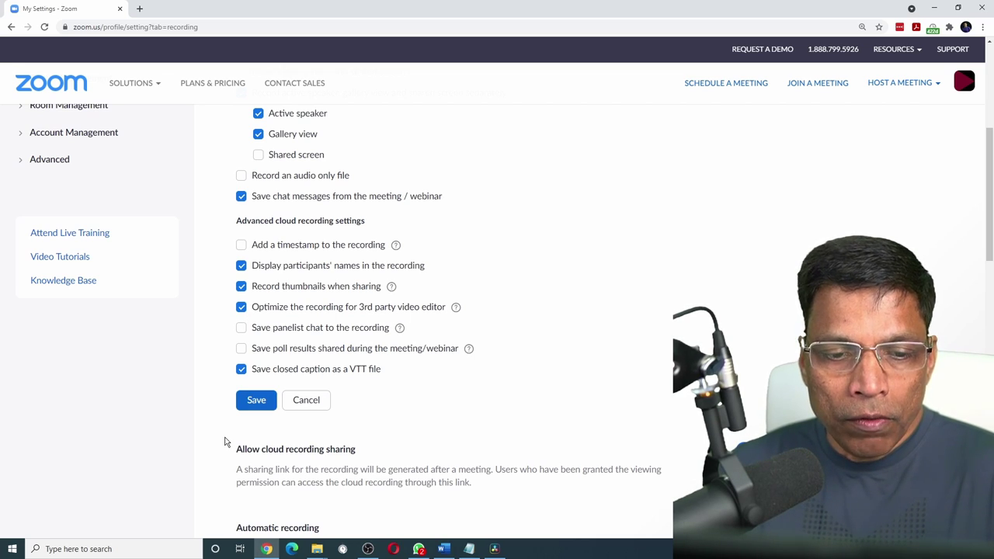
click(261, 405)
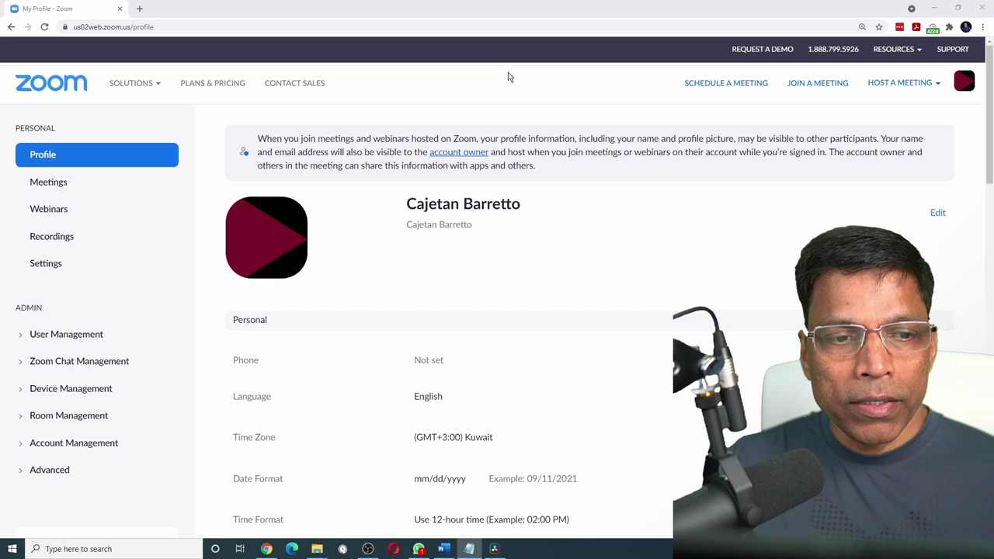
Open the Kuwait Challengers Meeting # 444 entry from the cloud Recordings list
click(46, 238)
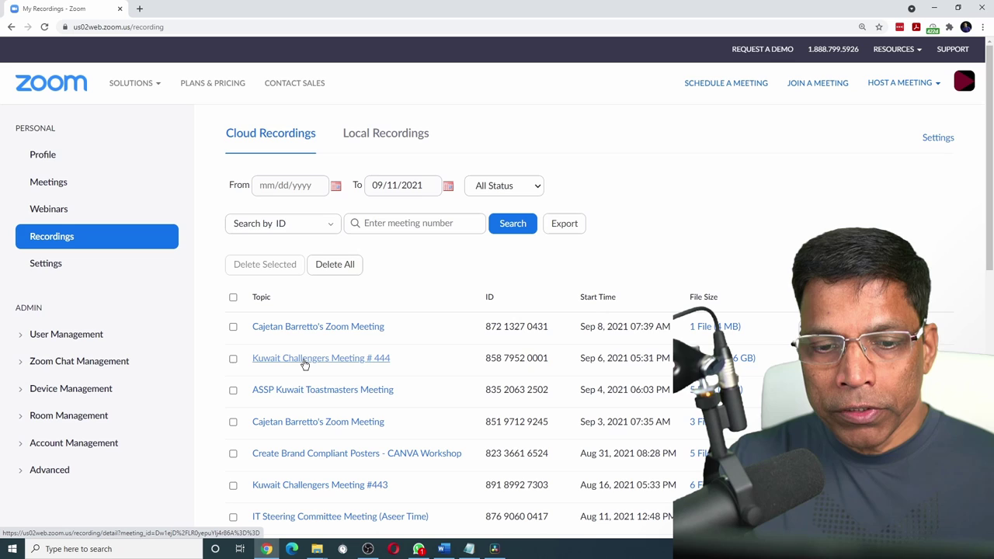
click(304, 359)
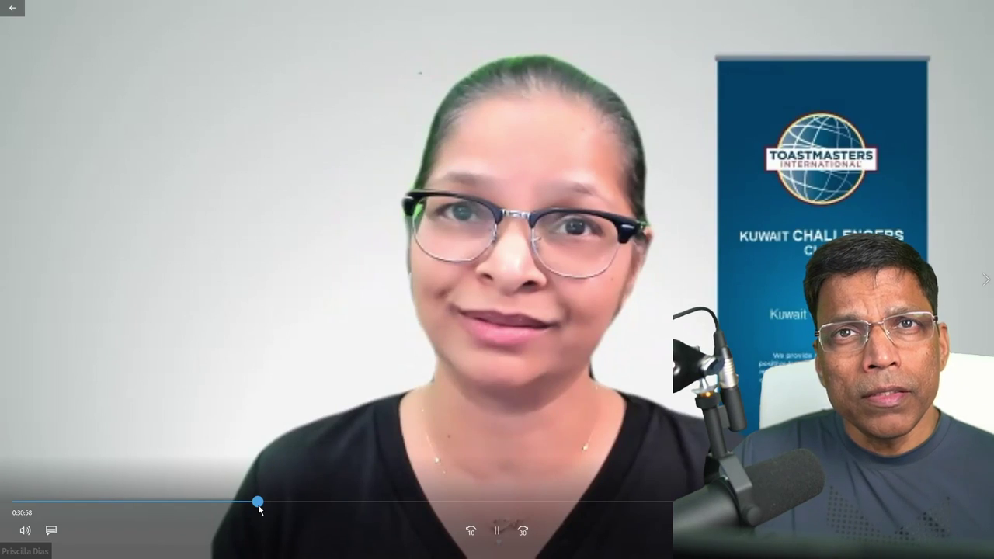
Scrub the meeting recording ahead to about 0:38:19 to preview its angles
drag(259, 503, 325, 503)
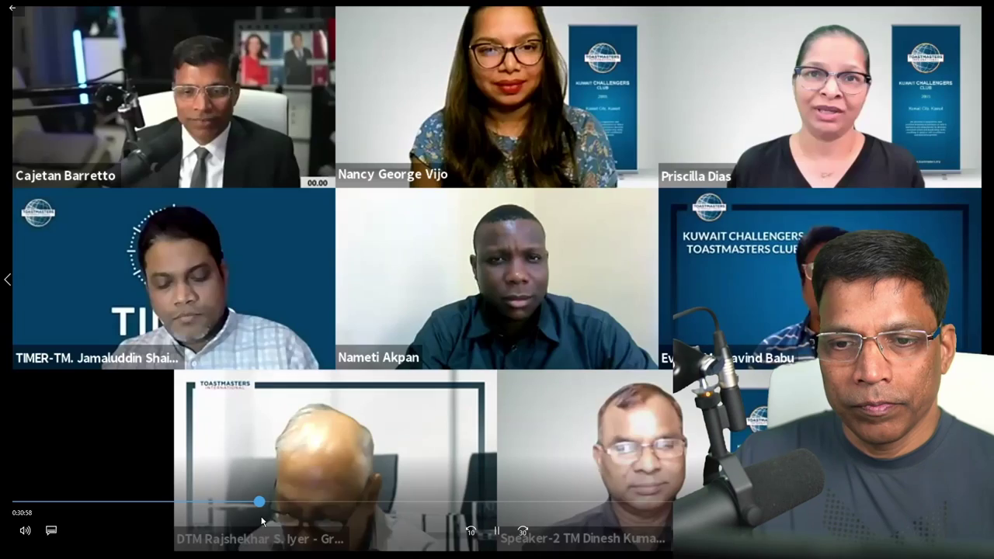
drag(261, 502, 314, 502)
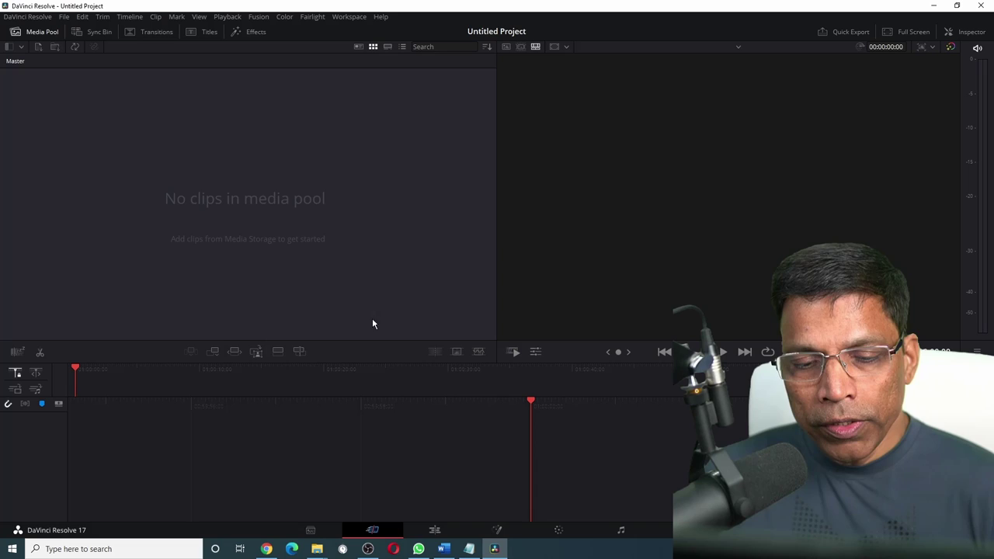
Import the three Zoom MP4 recordings into the Edit page media pool and select them
click(436, 530)
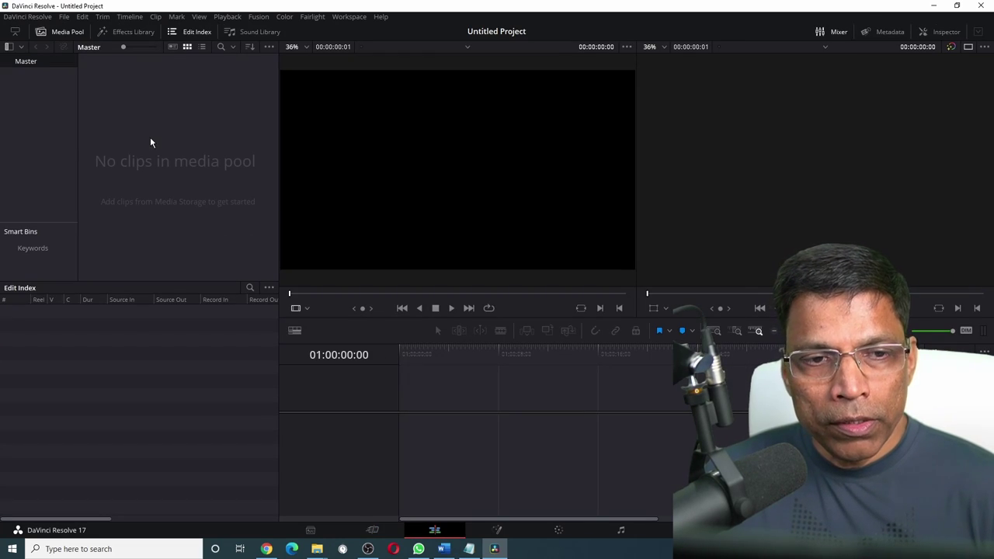
right_click(150, 140)
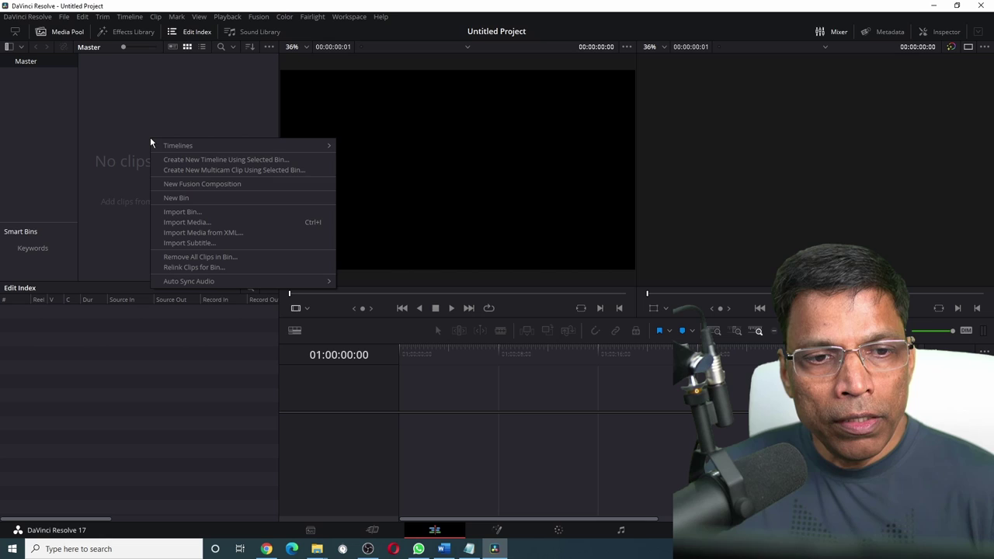
click(185, 222)
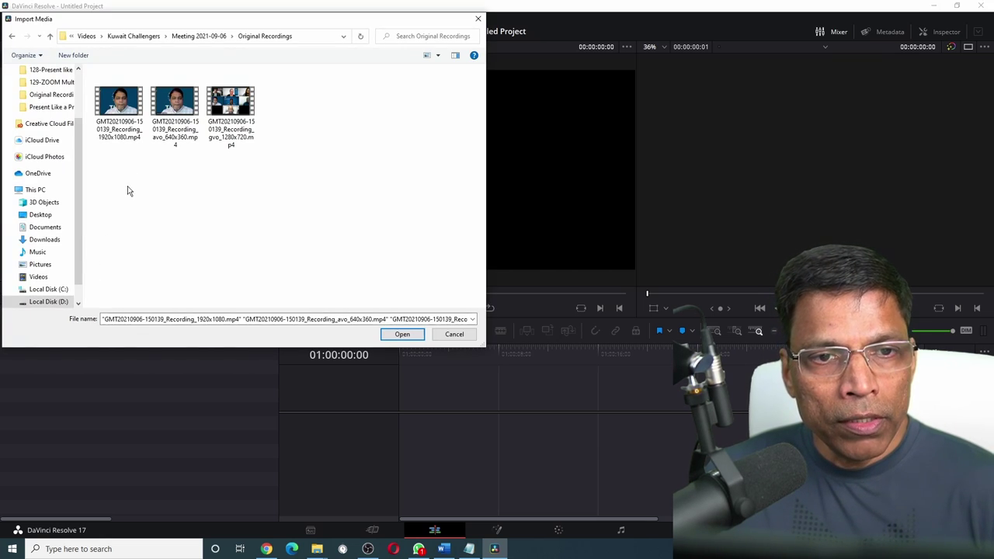
mouse_move(109, 225)
mouse_down()
mouse_move(208, 91)
mouse_move(297, 83)
mouse_up()
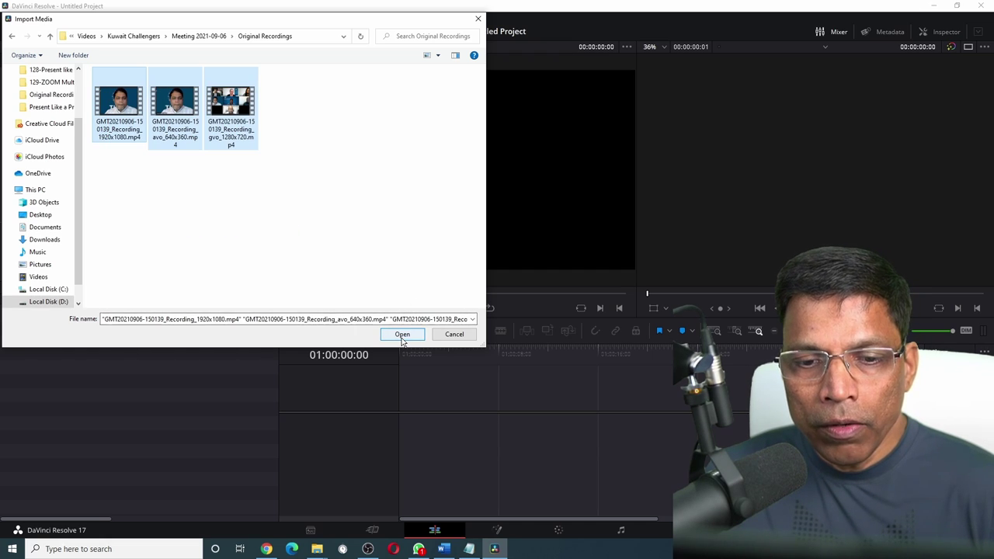
click(402, 335)
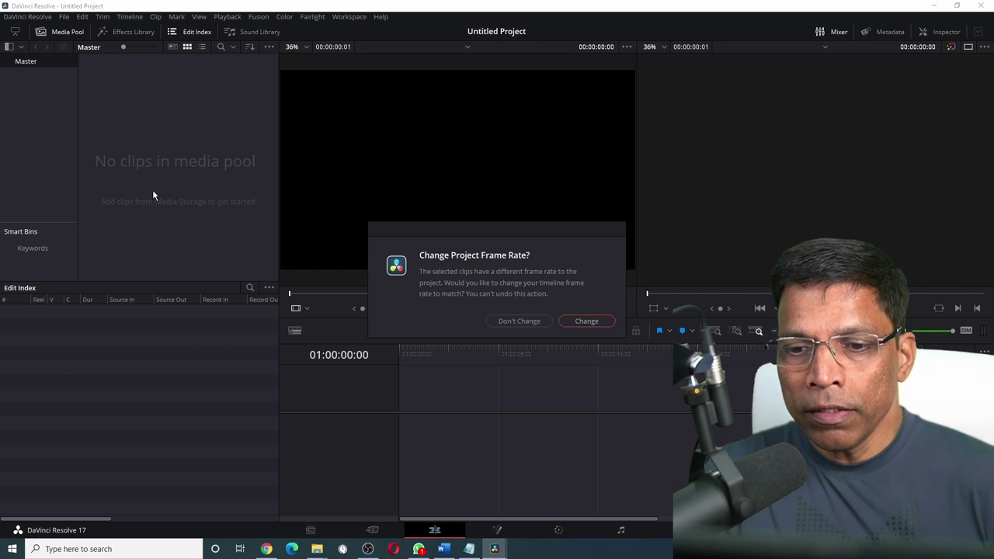
click(587, 321)
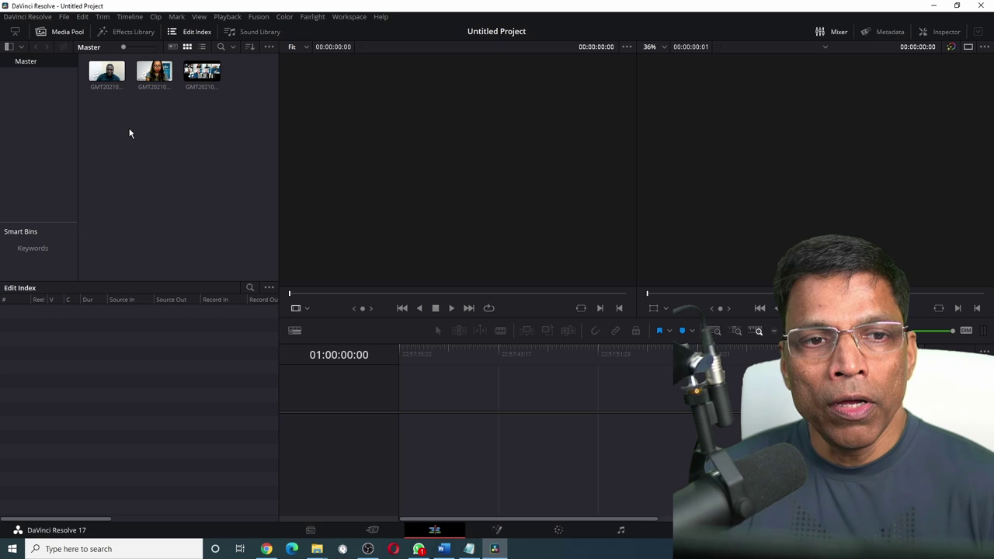
drag(100, 136, 221, 72)
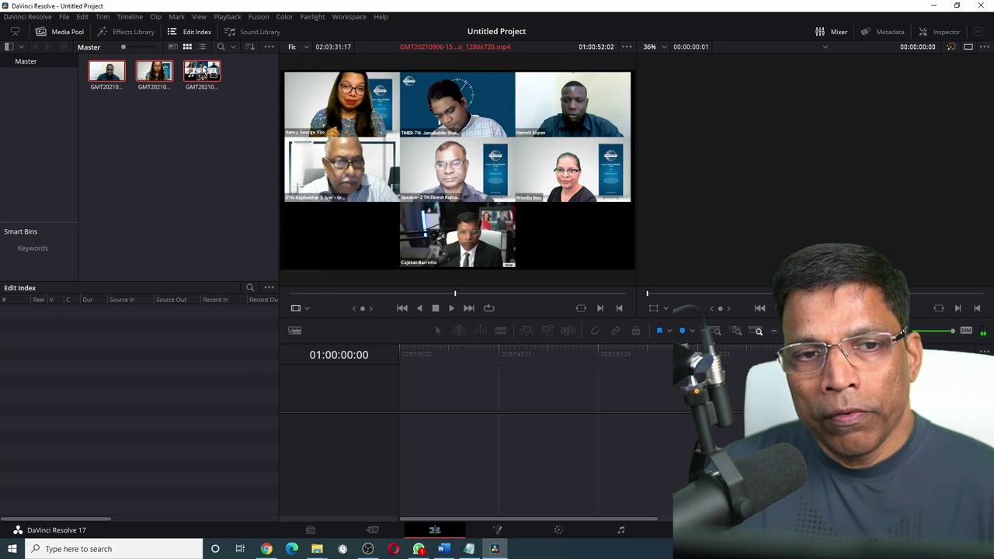
Create a new multicam clip from the three recordings with Angle Sync set to Sound
right_click(204, 69)
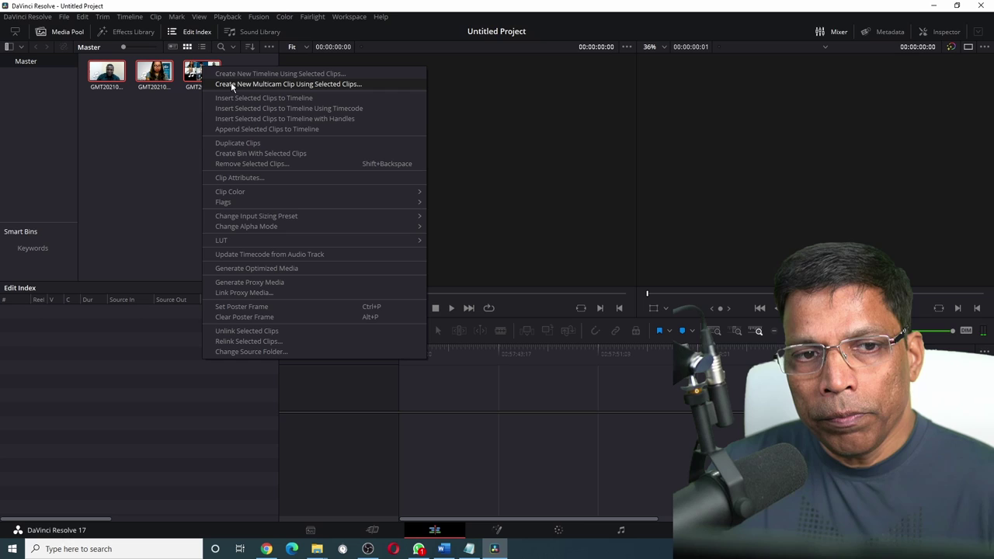
click(320, 86)
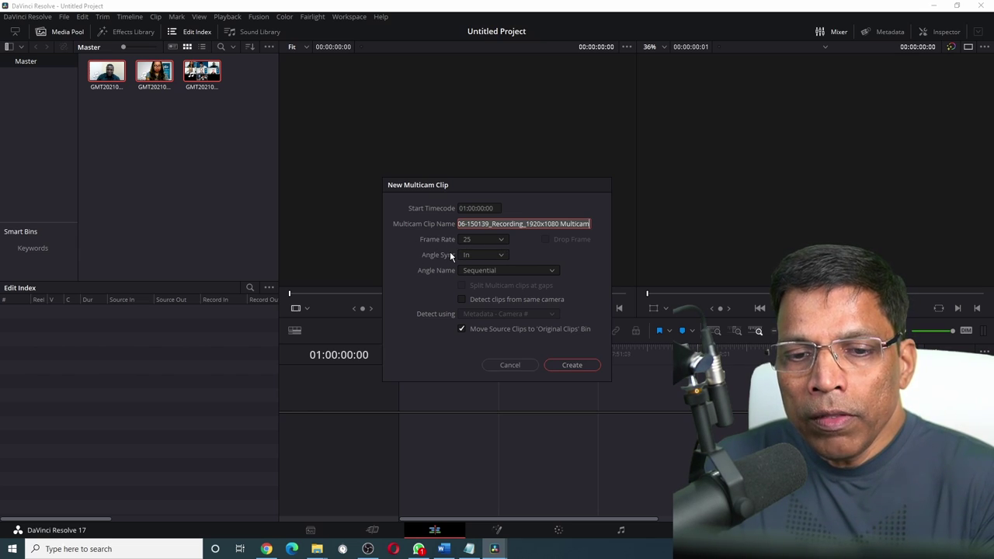
click(503, 256)
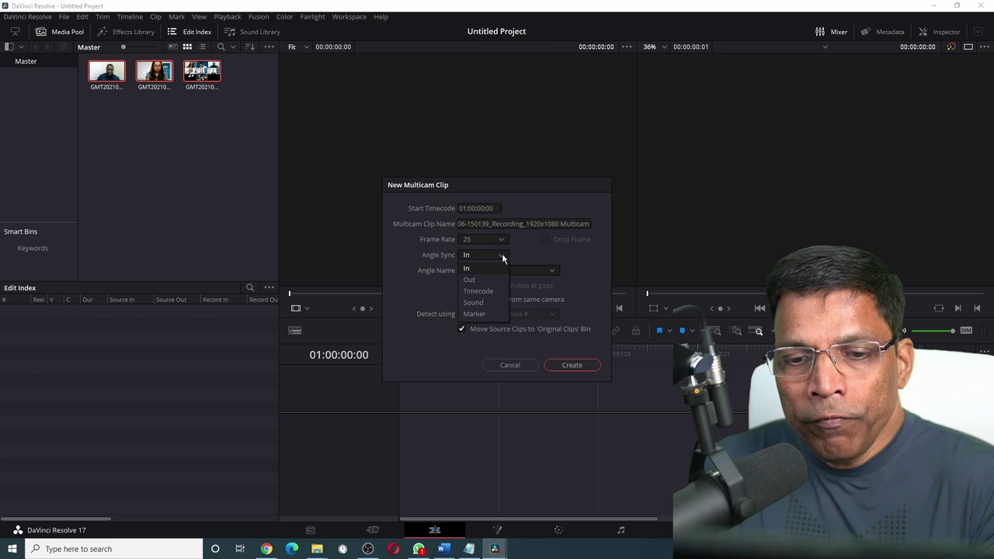
click(479, 303)
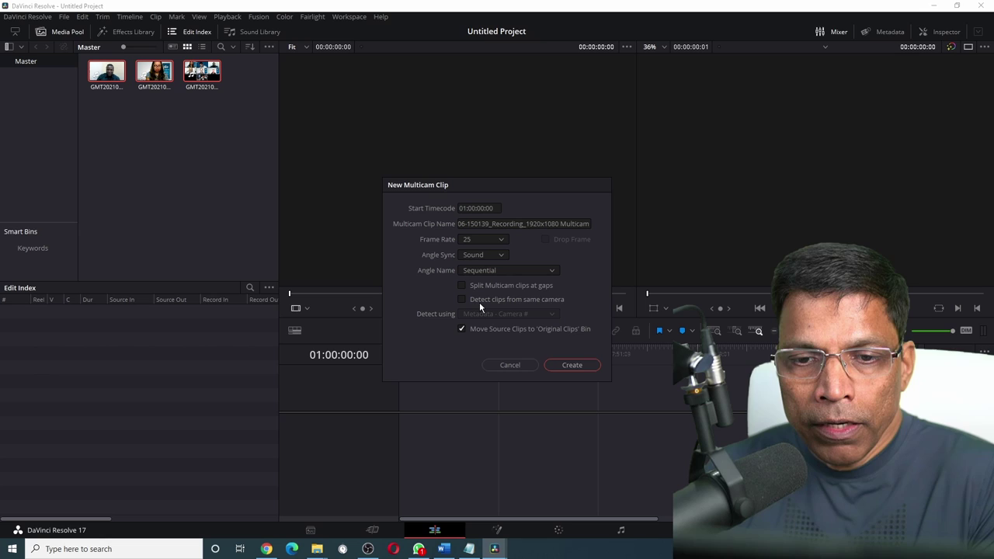
click(574, 364)
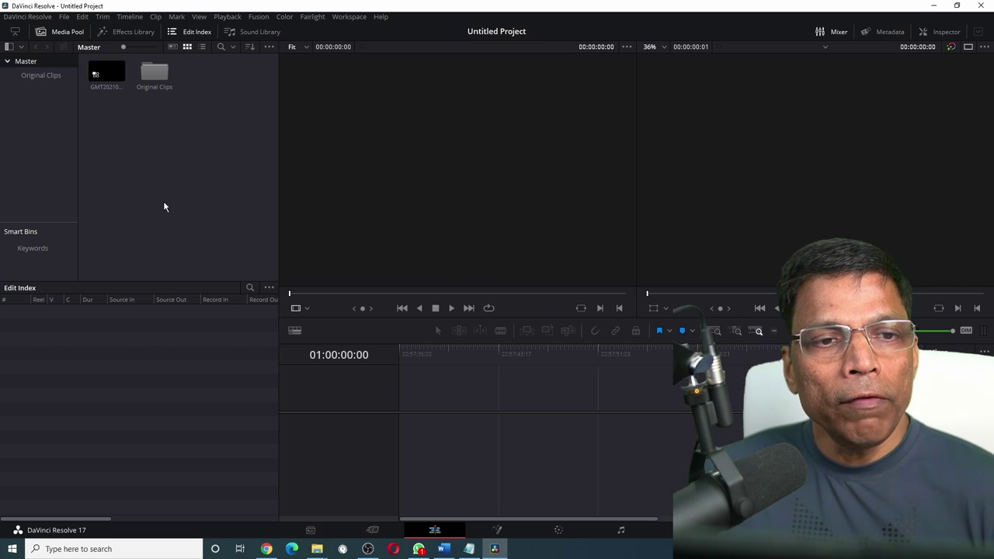
Preview the multicam clip, drag it onto a new Timeline 1, and move the playhead near 01:17:14
double_click(105, 71)
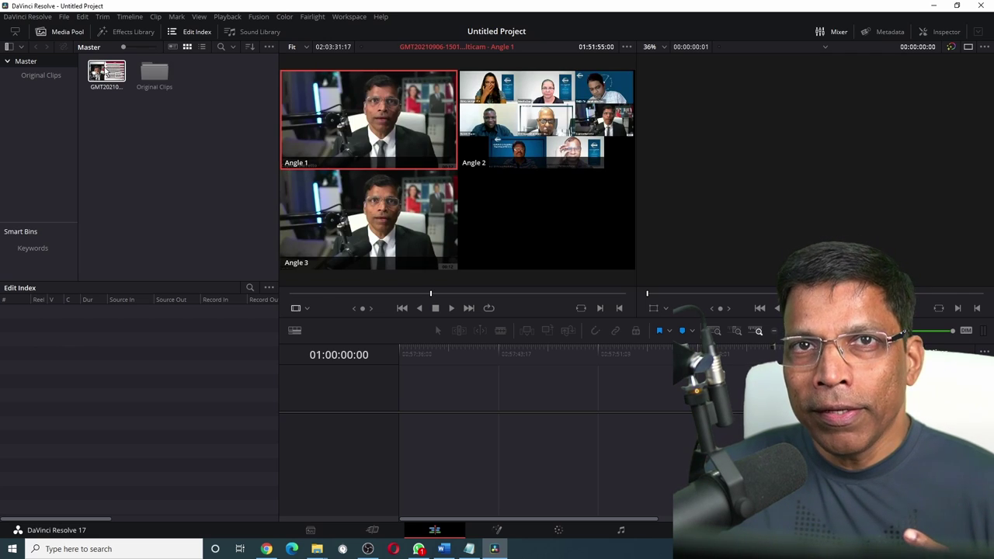
click(103, 93)
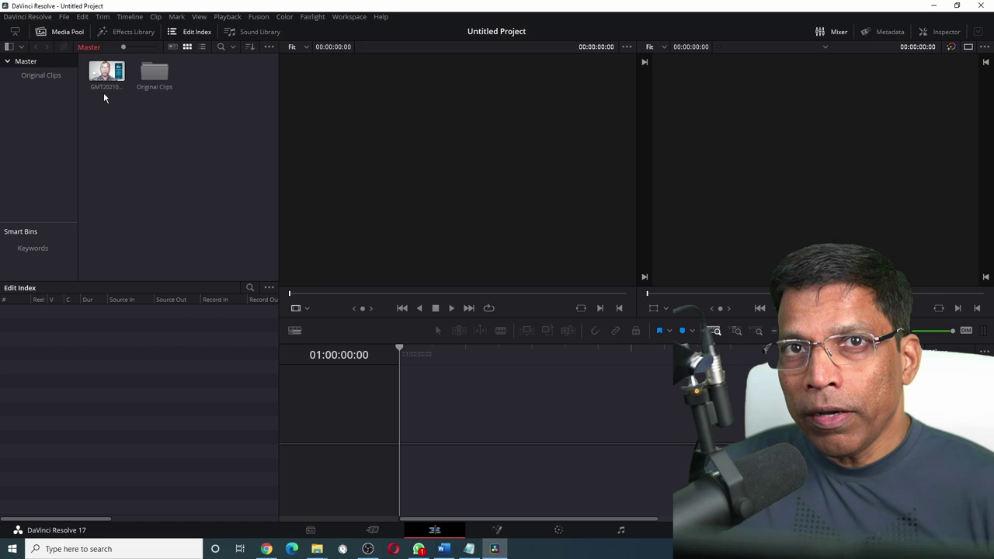
double_click(106, 74)
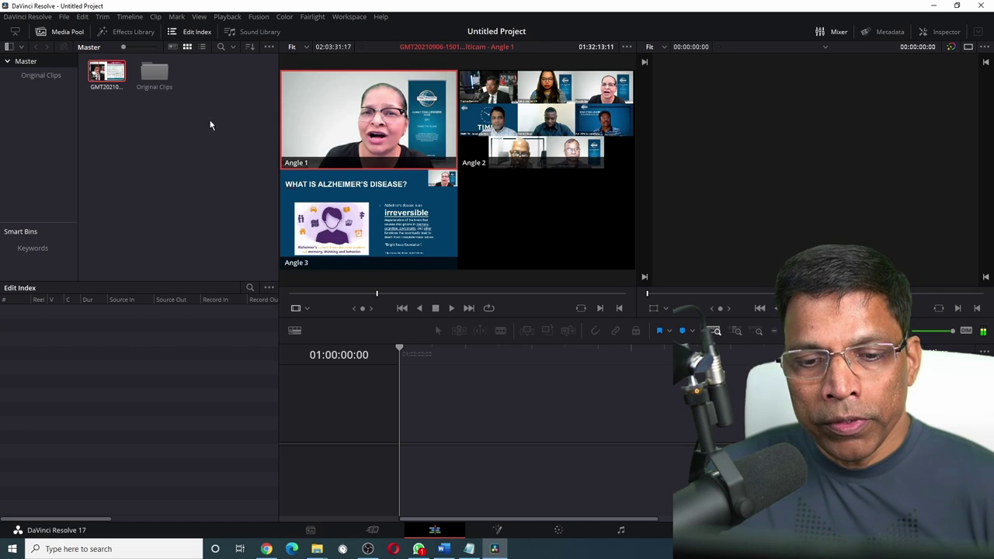
drag(107, 74, 400, 428)
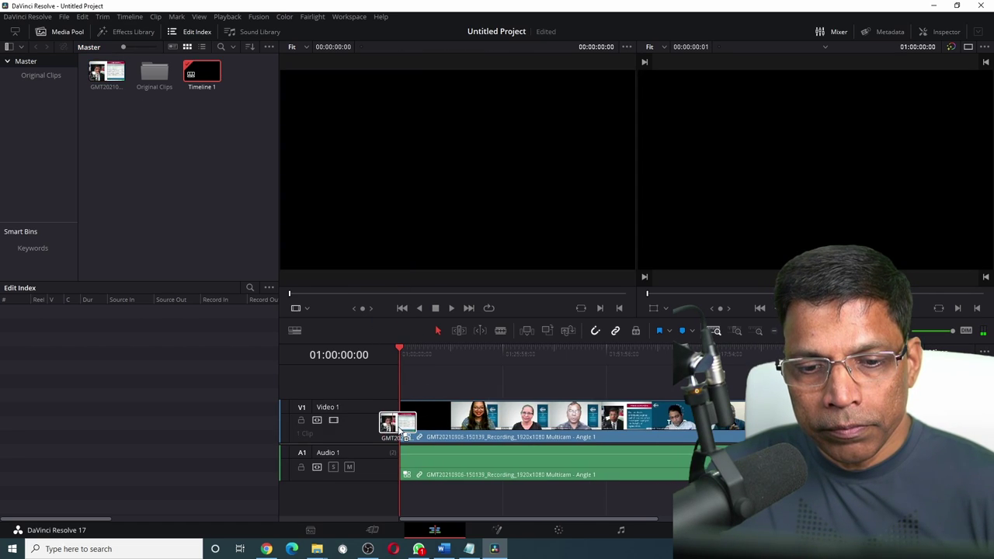
drag(434, 359, 468, 370)
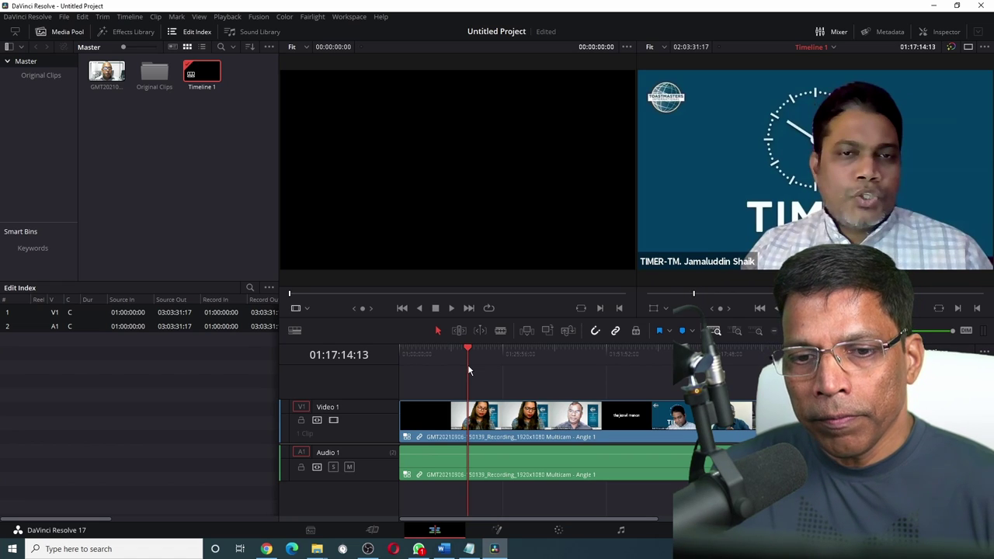
Set the source viewer overlay to Multicam, park the playhead at 01:25:16:19, and choose the Blade tool
click(307, 310)
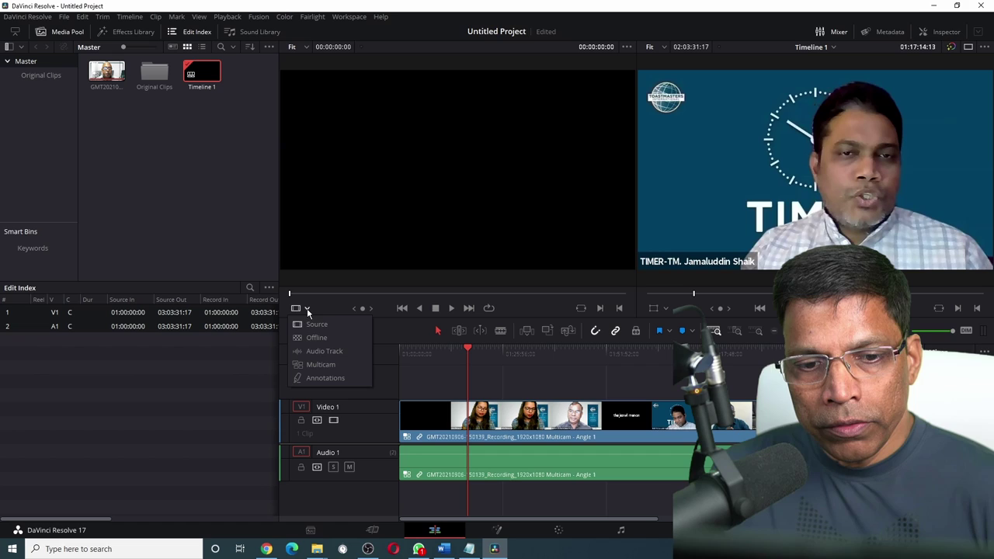
click(320, 365)
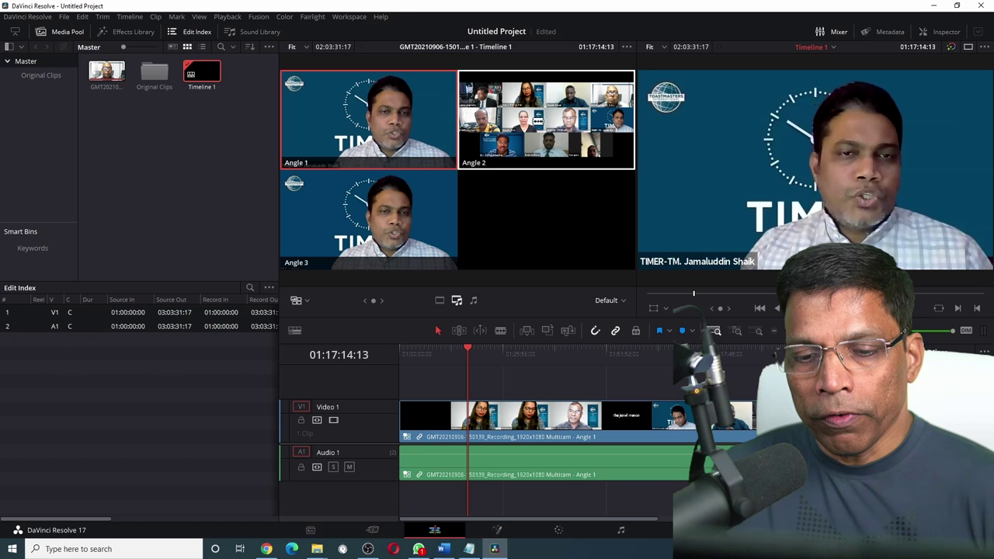
drag(469, 351, 500, 351)
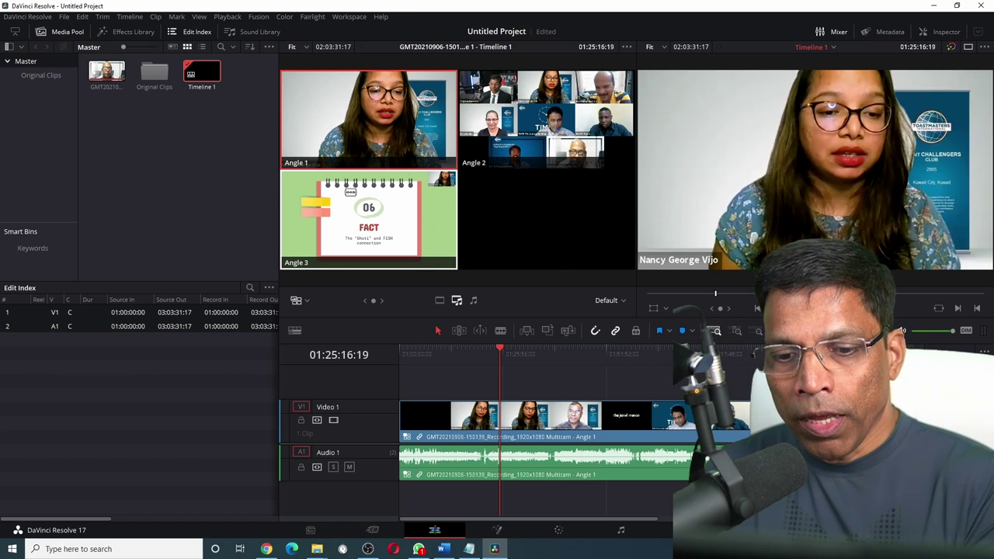
click(500, 331)
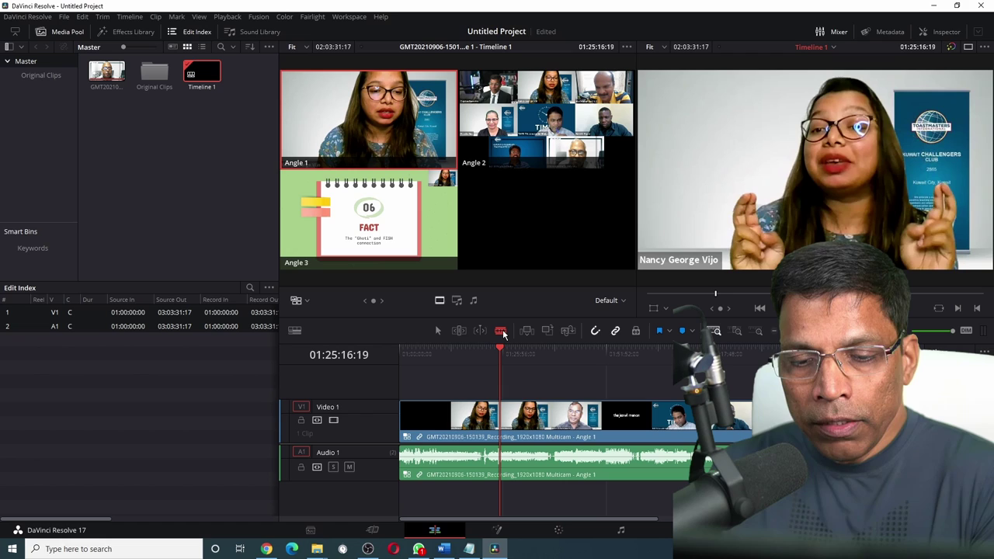
Cut the multicam clip at 01:25:16:19 and switch the following part to Angle 3
click(500, 416)
right_click(521, 420)
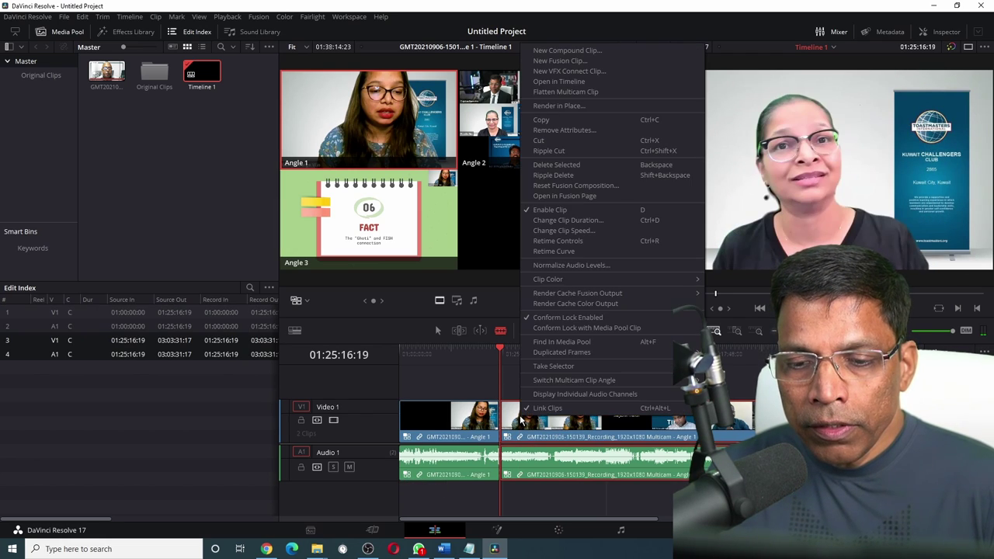
mouse_move(574, 380)
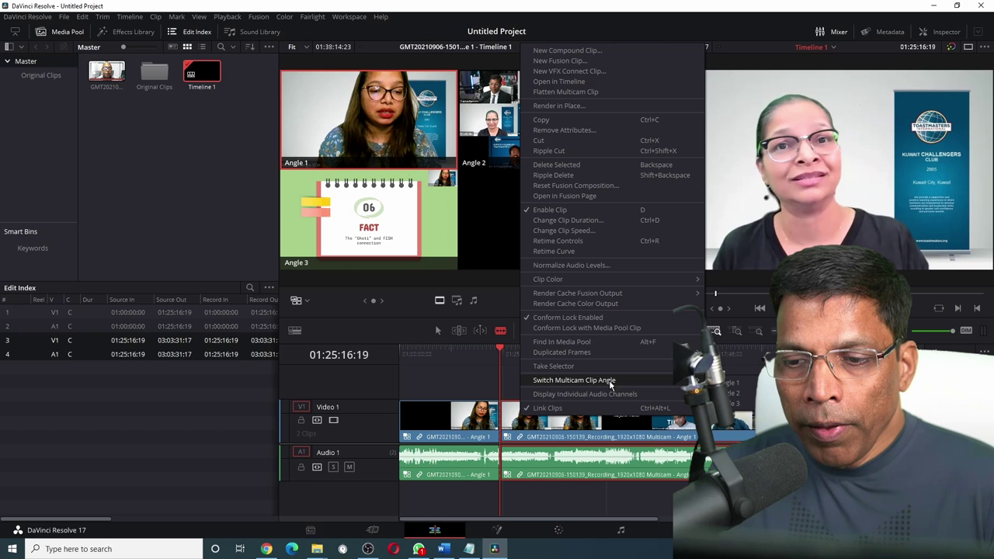
click(733, 404)
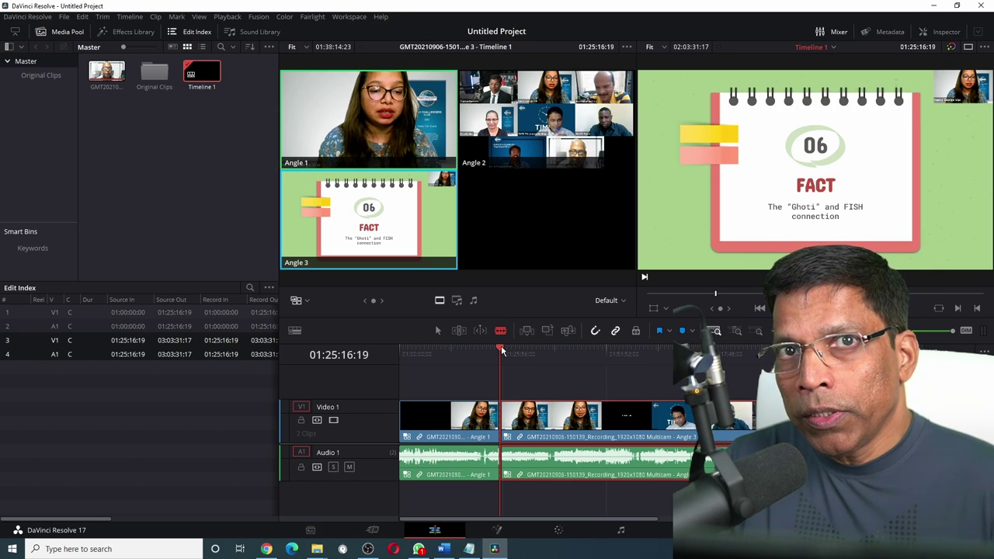
Cut again at 01:27:36:20 and switch the newest clip to Angle 2
drag(501, 349, 510, 351)
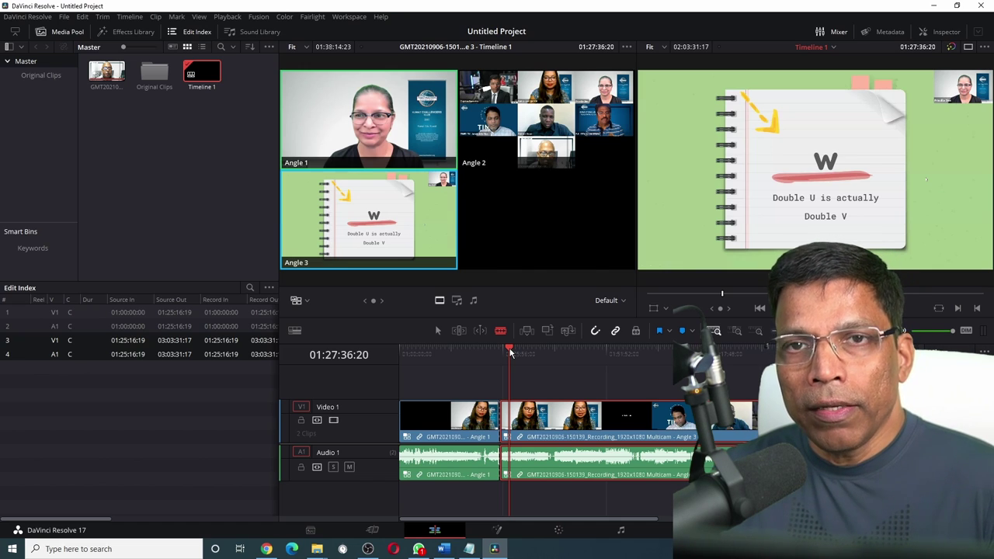
key(ctrl+b)
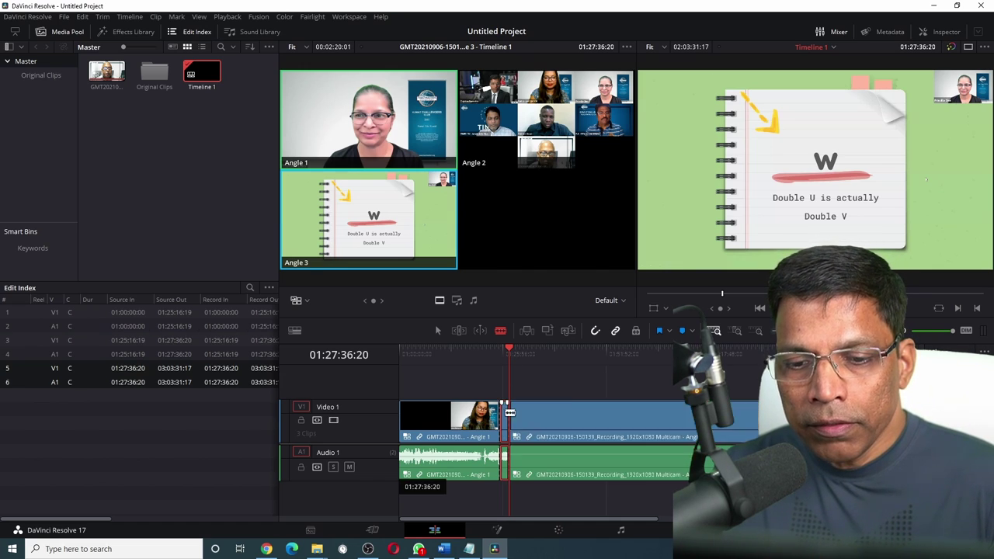
right_click(527, 415)
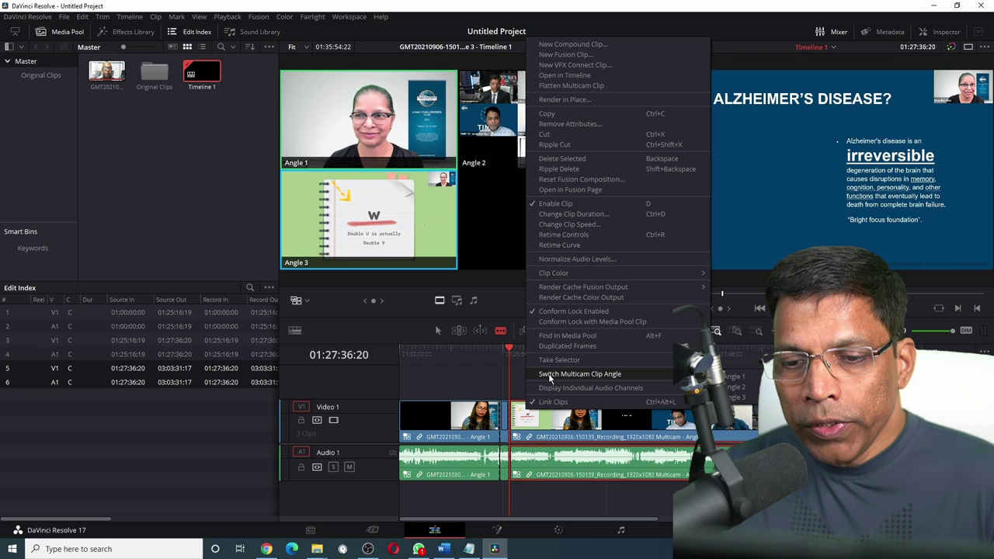
click(734, 386)
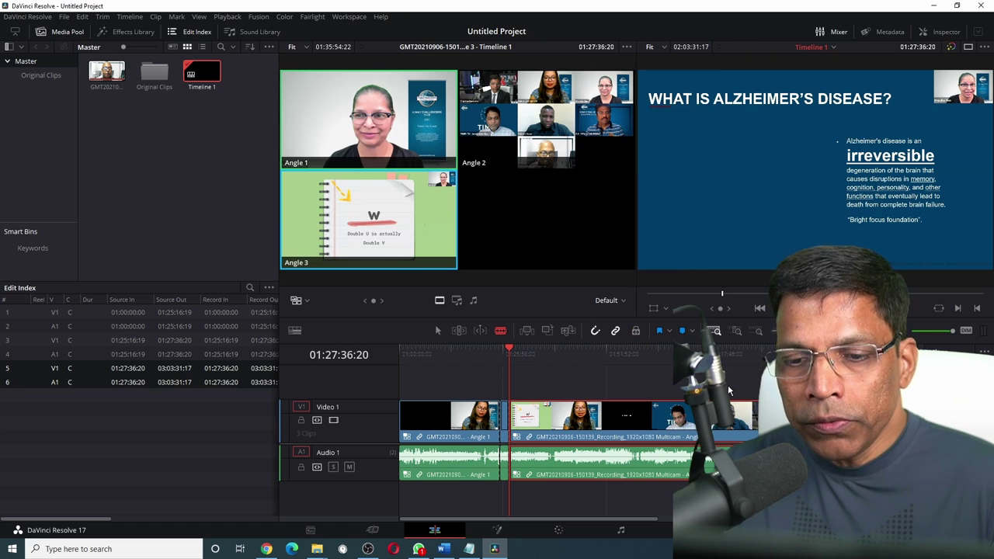